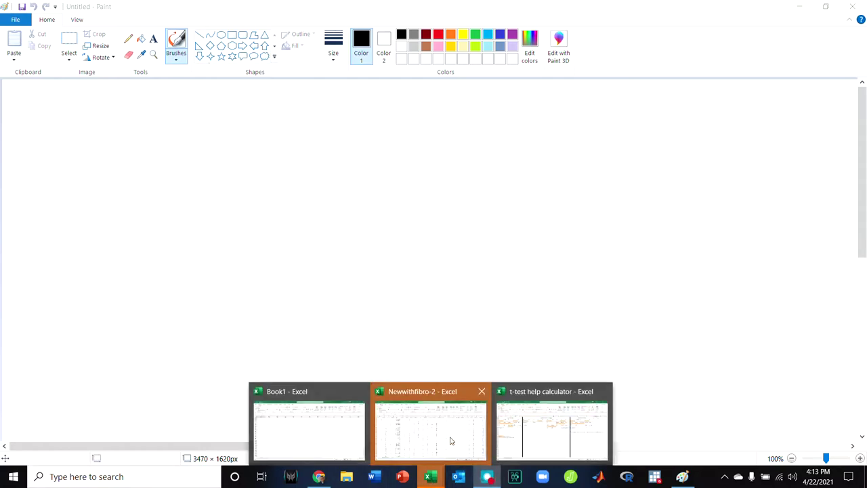
Close the Newwithfibro-2 Excel workbook
{"action": "left_click", "coordinate": [476, 392]}
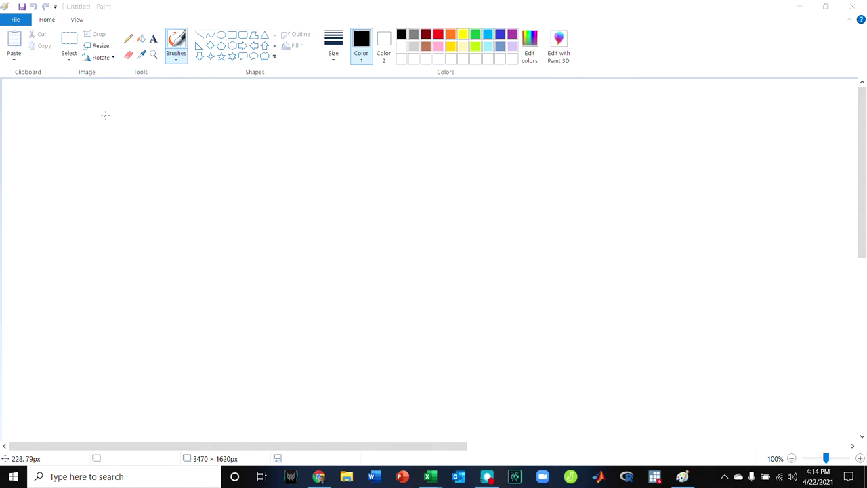
Handwrite the letter n for sample size near the top left of the canvas
{"action": "mouse_move", "coordinate": [105, 116]}
{"action": "left_mouse_down"}
{"action": "mouse_move", "coordinate": [105, 132]}
{"action": "mouse_move", "coordinate": [157, 121]}
{"action": "mouse_move", "coordinate": [164, 137]}
{"action": "mouse_move", "coordinate": [179, 132]}
{"action": "mouse_move", "coordinate": [180, 118]}
{"action": "left_mouse_up"}
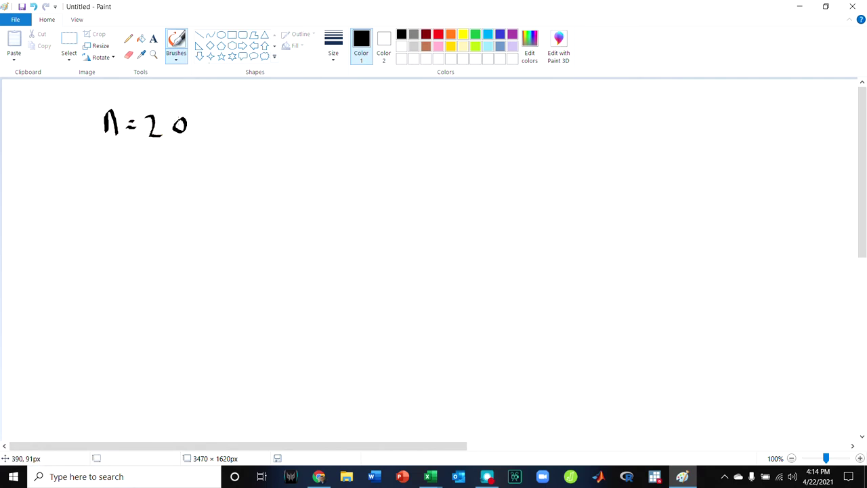
Handwrite the second group's n of 20 and the means M (x̄) = 26.4 and 29.6
{"action": "mouse_move", "coordinate": [330, 125]}
{"action": "left_mouse_down"}
{"action": "mouse_move", "coordinate": [337, 121]}
{"action": "mouse_move", "coordinate": [330, 141]}
{"action": "mouse_move", "coordinate": [350, 141]}
{"action": "left_mouse_up"}
{"action": "mouse_move", "coordinate": [362, 120]}
{"action": "left_mouse_down"}
{"action": "mouse_move", "coordinate": [356, 126]}
{"action": "mouse_move", "coordinate": [366, 126]}
{"action": "mouse_move", "coordinate": [360, 121]}
{"action": "left_mouse_up"}
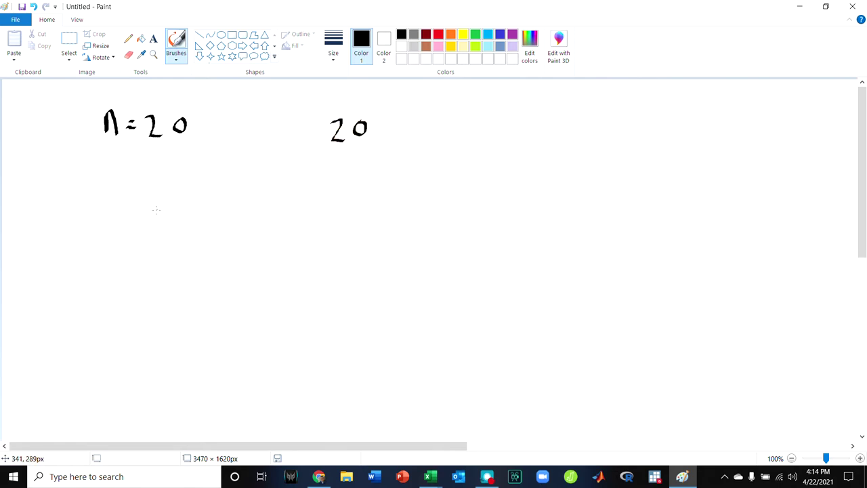
{"action": "mouse_move", "coordinate": [93, 209]}
{"action": "left_mouse_down"}
{"action": "mouse_move", "coordinate": [101, 184]}
{"action": "mouse_move", "coordinate": [118, 186]}
{"action": "mouse_move", "coordinate": [123, 206]}
{"action": "mouse_move", "coordinate": [151, 204]}
{"action": "left_mouse_up"}
{"action": "mouse_move", "coordinate": [13, 191]}
{"action": "left_mouse_down"}
{"action": "mouse_move", "coordinate": [10, 219]}
{"action": "mouse_move", "coordinate": [36, 213]}
{"action": "mouse_move", "coordinate": [38, 190]}
{"action": "mouse_move", "coordinate": [47, 216]}
{"action": "left_mouse_up"}
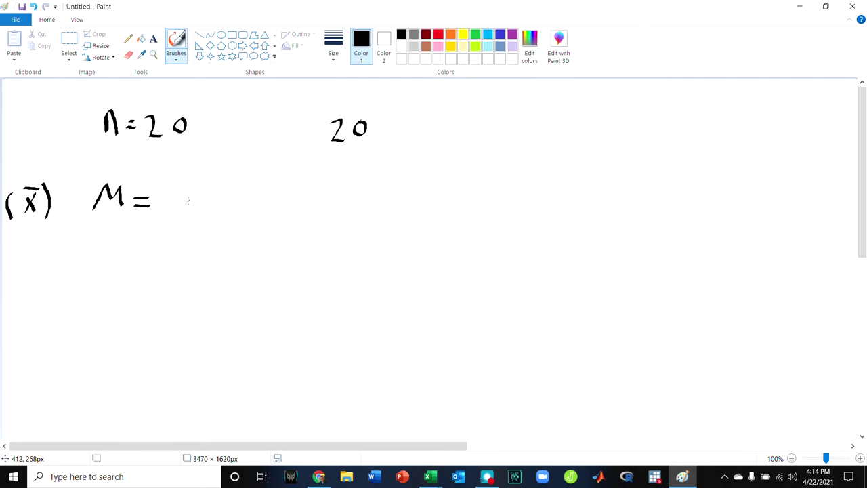
{"action": "mouse_move", "coordinate": [160, 188]}
{"action": "left_mouse_down"}
{"action": "mouse_move", "coordinate": [161, 208]}
{"action": "mouse_move", "coordinate": [184, 202]}
{"action": "mouse_move", "coordinate": [204, 212]}
{"action": "mouse_move", "coordinate": [216, 202]}
{"action": "left_mouse_up"}
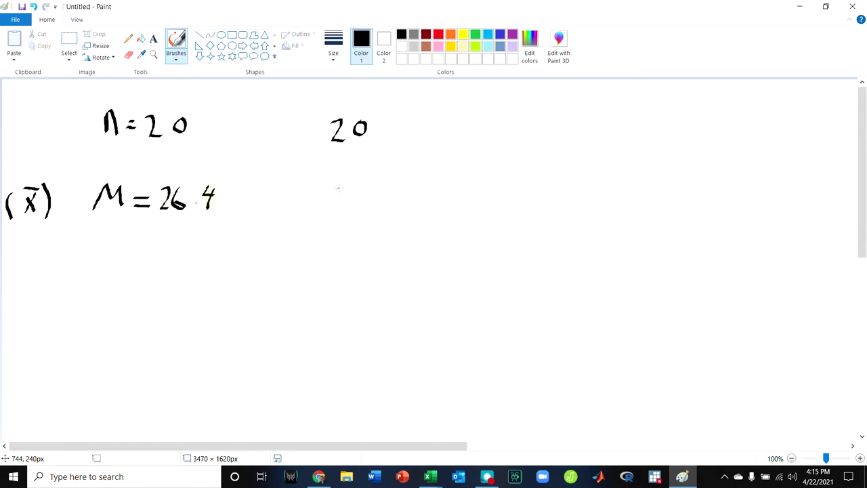
{"action": "mouse_move", "coordinate": [325, 191]}
{"action": "left_mouse_down"}
{"action": "mouse_move", "coordinate": [317, 215]}
{"action": "mouse_move", "coordinate": [332, 211]}
{"action": "mouse_move", "coordinate": [337, 196]}
{"action": "mouse_move", "coordinate": [374, 210]}
{"action": "mouse_move", "coordinate": [364, 201]}
{"action": "left_mouse_up"}
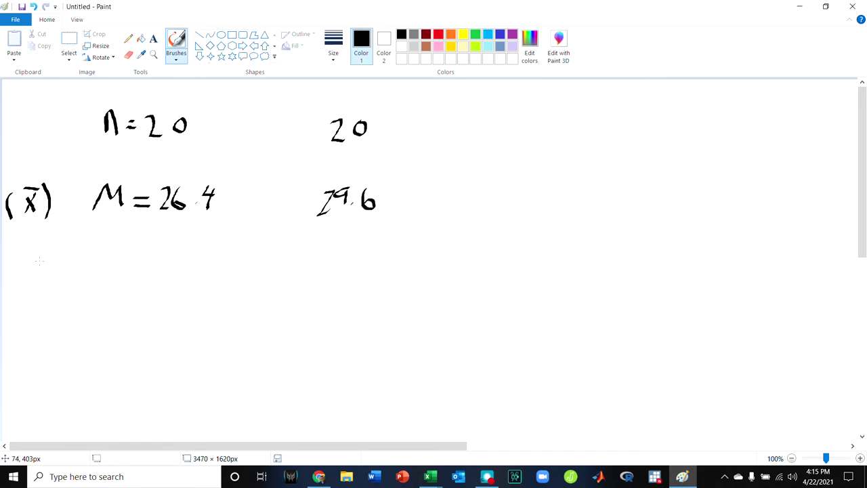
Write SS = 395 and 460 and draw a connector joining the two SS values
{"action": "left_click_drag", "start_coordinate": [92, 254], "coordinate": [82, 269]}
{"action": "mouse_move", "coordinate": [120, 248]}
{"action": "left_mouse_down"}
{"action": "mouse_move", "coordinate": [105, 269]}
{"action": "mouse_move", "coordinate": [160, 249]}
{"action": "left_mouse_up"}
{"action": "mouse_move", "coordinate": [127, 263]}
{"action": "left_mouse_down"}
{"action": "mouse_move", "coordinate": [178, 252]}
{"action": "mouse_move", "coordinate": [170, 267]}
{"action": "mouse_move", "coordinate": [192, 250]}
{"action": "mouse_move", "coordinate": [188, 265]}
{"action": "left_mouse_up"}
{"action": "mouse_move", "coordinate": [200, 248]}
{"action": "left_mouse_down"}
{"action": "mouse_move", "coordinate": [200, 265]}
{"action": "mouse_move", "coordinate": [213, 247]}
{"action": "left_mouse_up"}
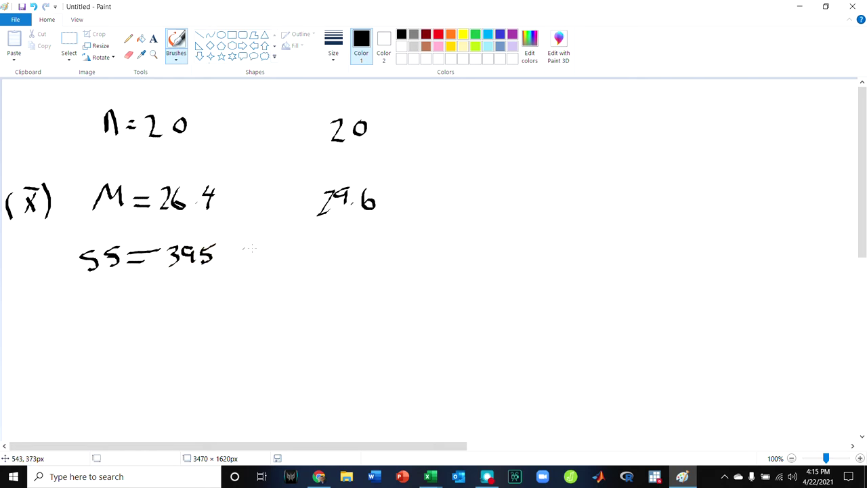
{"action": "mouse_move", "coordinate": [330, 248]}
{"action": "left_mouse_down"}
{"action": "mouse_move", "coordinate": [330, 270]}
{"action": "mouse_move", "coordinate": [324, 254]}
{"action": "mouse_move", "coordinate": [355, 263]}
{"action": "mouse_move", "coordinate": [366, 253]}
{"action": "mouse_move", "coordinate": [362, 247]}
{"action": "left_mouse_up"}
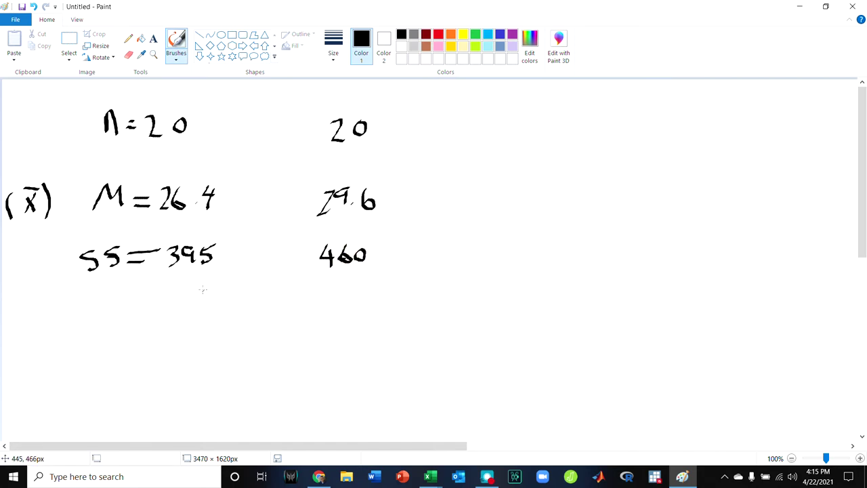
{"action": "mouse_move", "coordinate": [202, 277]}
{"action": "left_mouse_down"}
{"action": "mouse_move", "coordinate": [297, 344]}
{"action": "mouse_move", "coordinate": [339, 282]}
{"action": "left_mouse_up"}
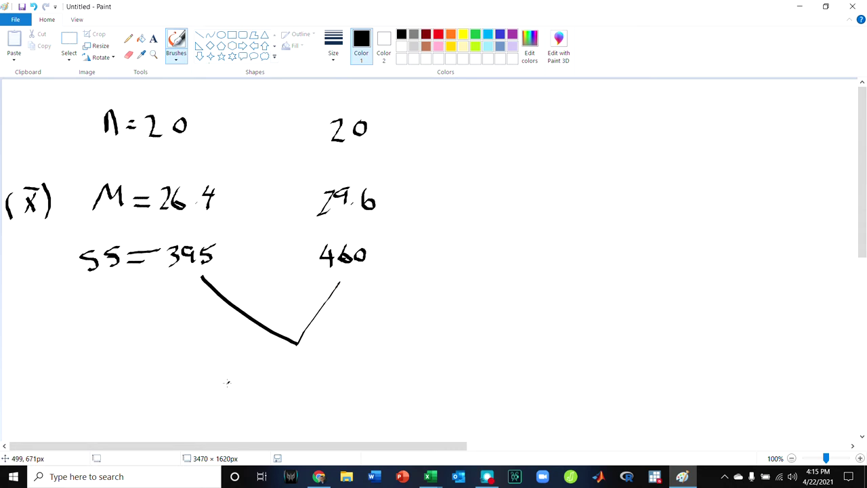
Handwrite s²p = (395+460)/(19+19) as a fraction below the sums of squares
{"action": "mouse_move", "coordinate": [228, 383]}
{"action": "left_mouse_down"}
{"action": "mouse_move", "coordinate": [223, 394]}
{"action": "mouse_move", "coordinate": [239, 374]}
{"action": "mouse_move", "coordinate": [237, 397]}
{"action": "mouse_move", "coordinate": [242, 385]}
{"action": "mouse_move", "coordinate": [267, 389]}
{"action": "left_mouse_up"}
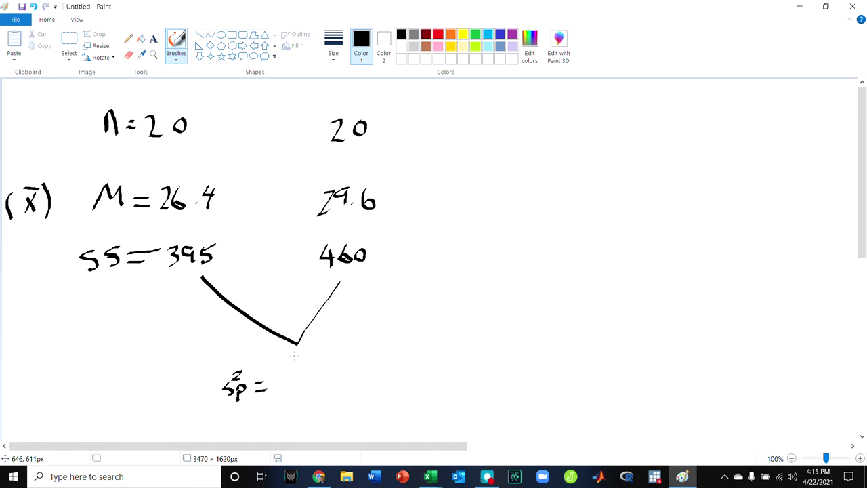
{"action": "mouse_move", "coordinate": [288, 354]}
{"action": "left_mouse_down"}
{"action": "mouse_move", "coordinate": [298, 364]}
{"action": "mouse_move", "coordinate": [292, 375]}
{"action": "mouse_move", "coordinate": [319, 361]}
{"action": "mouse_move", "coordinate": [328, 370]}
{"action": "mouse_move", "coordinate": [336, 351]}
{"action": "mouse_move", "coordinate": [349, 365]}
{"action": "mouse_move", "coordinate": [369, 362]}
{"action": "mouse_move", "coordinate": [363, 342]}
{"action": "mouse_move", "coordinate": [360, 356]}
{"action": "mouse_move", "coordinate": [407, 357]}
{"action": "mouse_move", "coordinate": [391, 342]}
{"action": "left_mouse_up"}
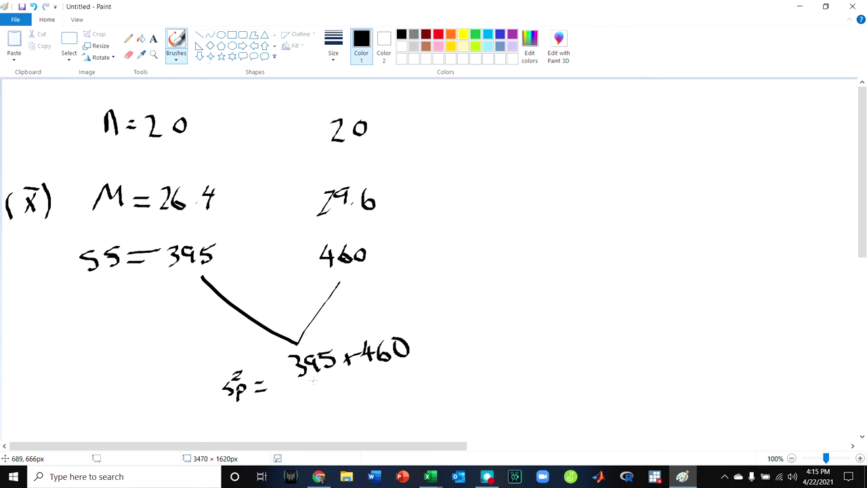
{"action": "left_click_drag", "start_coordinate": [302, 383], "coordinate": [403, 379]}
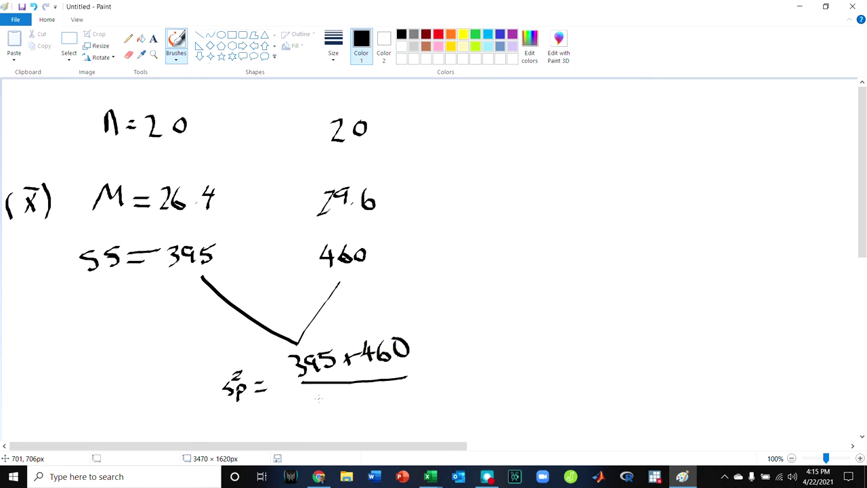
{"action": "mouse_move", "coordinate": [326, 396]}
{"action": "left_mouse_down"}
{"action": "mouse_move", "coordinate": [328, 414]}
{"action": "mouse_move", "coordinate": [347, 393]}
{"action": "mouse_move", "coordinate": [343, 411]}
{"action": "mouse_move", "coordinate": [367, 404]}
{"action": "mouse_move", "coordinate": [378, 412]}
{"action": "mouse_move", "coordinate": [398, 394]}
{"action": "mouse_move", "coordinate": [397, 410]}
{"action": "left_mouse_up"}
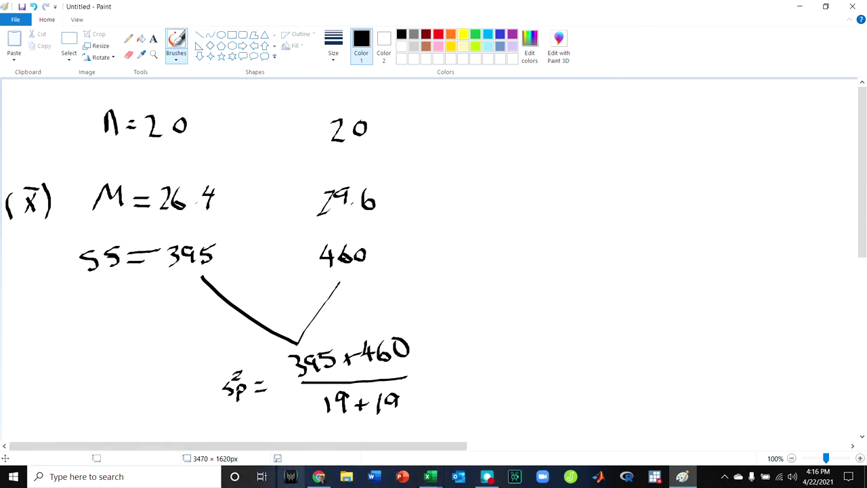
Open Windows Calculator and add 395 + 460 to get 855
{"action": "left_click", "coordinate": [165, 476]}
{"action": "left_click", "coordinate": [93, 332]}
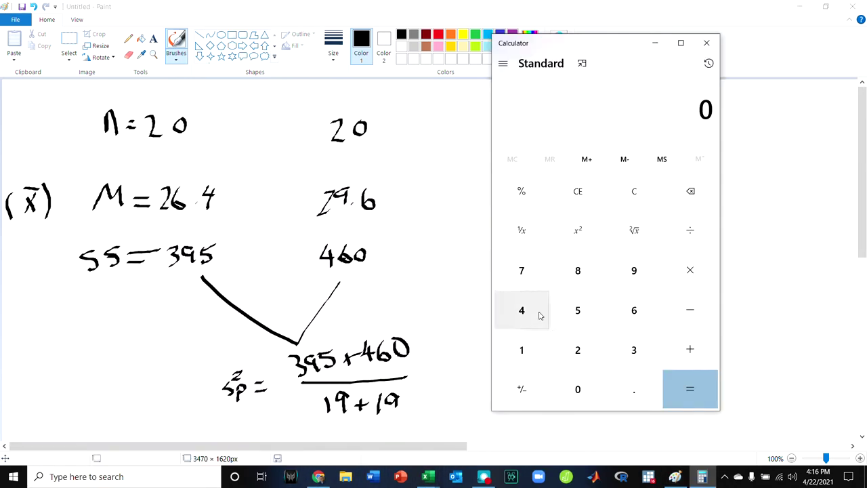
{"action": "left_click", "coordinate": [619, 342]}
{"action": "left_click", "coordinate": [633, 285]}
{"action": "left_click", "coordinate": [572, 316]}
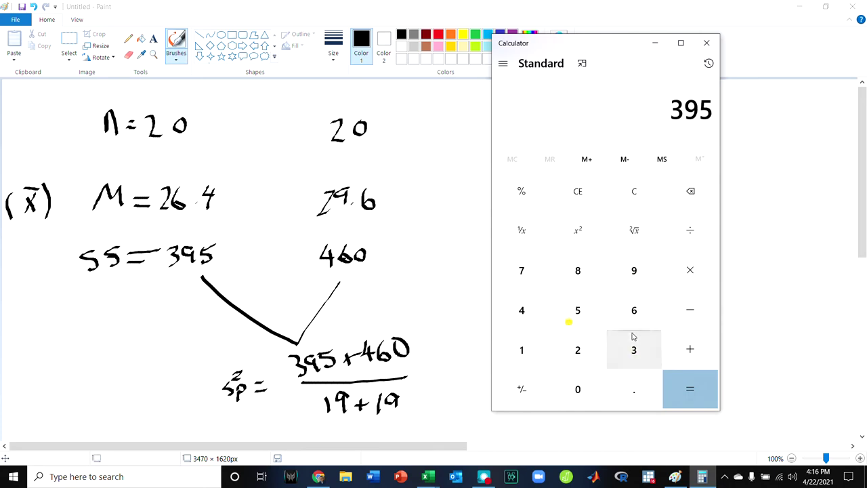
{"action": "left_click", "coordinate": [686, 346]}
{"action": "left_click", "coordinate": [522, 311]}
{"action": "left_click", "coordinate": [641, 315]}
{"action": "left_click", "coordinate": [585, 379]}
{"action": "left_click", "coordinate": [692, 388]}
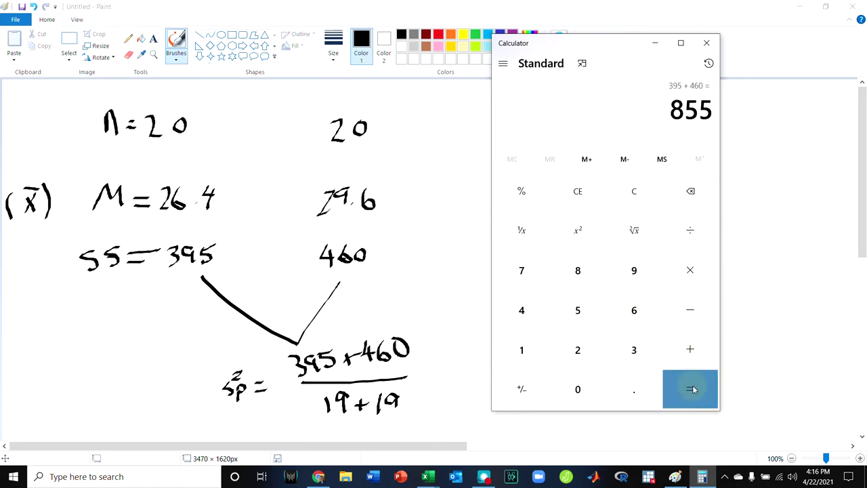
Divide 855 by 38 to get 22.5, then write = after the fraction in Paint
{"action": "left_click", "coordinate": [688, 232]}
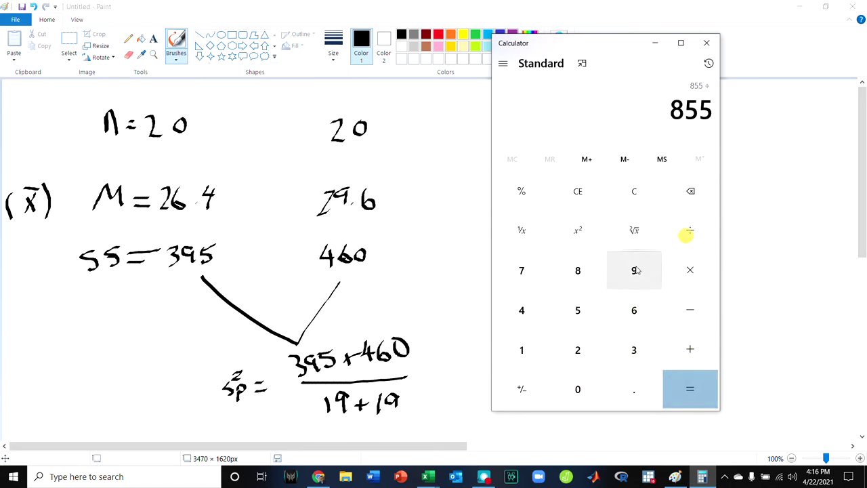
{"action": "left_click", "coordinate": [634, 349]}
{"action": "left_click", "coordinate": [578, 270]}
{"action": "left_click", "coordinate": [686, 386]}
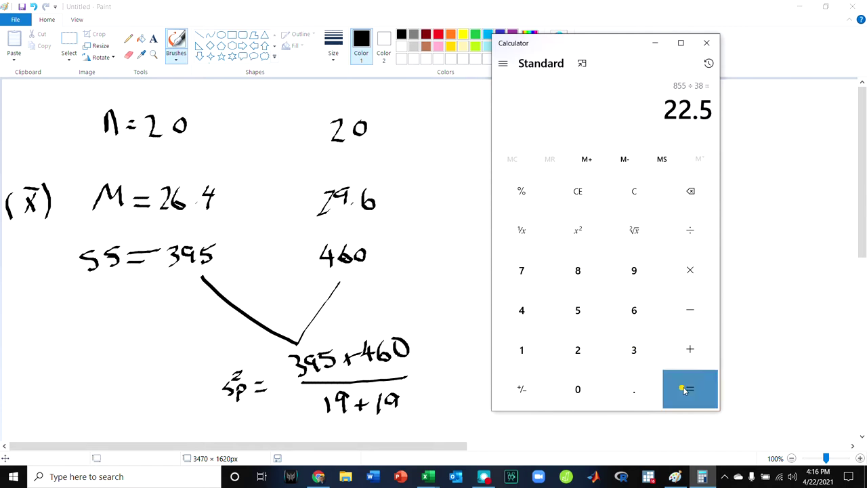
{"action": "left_click", "coordinate": [656, 42]}
{"action": "mouse_move", "coordinate": [427, 377]}
{"action": "left_mouse_down"}
{"action": "mouse_move", "coordinate": [445, 384]}
{"action": "mouse_move", "coordinate": [477, 362]}
{"action": "mouse_move", "coordinate": [488, 382]}
{"action": "mouse_move", "coordinate": [497, 366]}
{"action": "mouse_move", "coordinate": [502, 382]}
{"action": "mouse_move", "coordinate": [539, 370]}
{"action": "mouse_move", "coordinate": [528, 381]}
{"action": "mouse_move", "coordinate": [540, 353]}
{"action": "left_mouse_up"}
Write the result 22.5, then handwrite the mean difference 26.4 − 29.6
{"action": "left_click", "coordinate": [510, 380]}
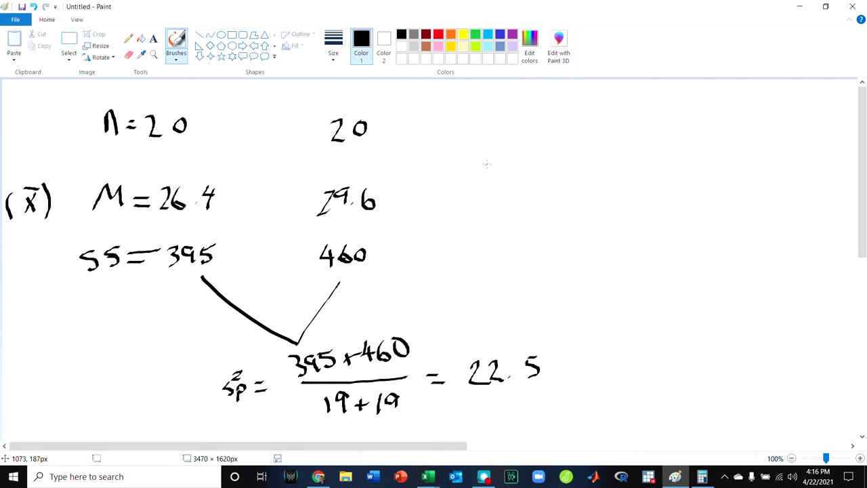
{"action": "mouse_move", "coordinate": [512, 167]}
{"action": "left_mouse_down"}
{"action": "mouse_move", "coordinate": [508, 192]}
{"action": "mouse_move", "coordinate": [523, 191]}
{"action": "left_mouse_up"}
{"action": "left_click_drag", "start_coordinate": [537, 159], "coordinate": [551, 183]}
{"action": "left_click", "coordinate": [561, 176]}
{"action": "left_click_drag", "start_coordinate": [588, 151], "coordinate": [589, 181]}
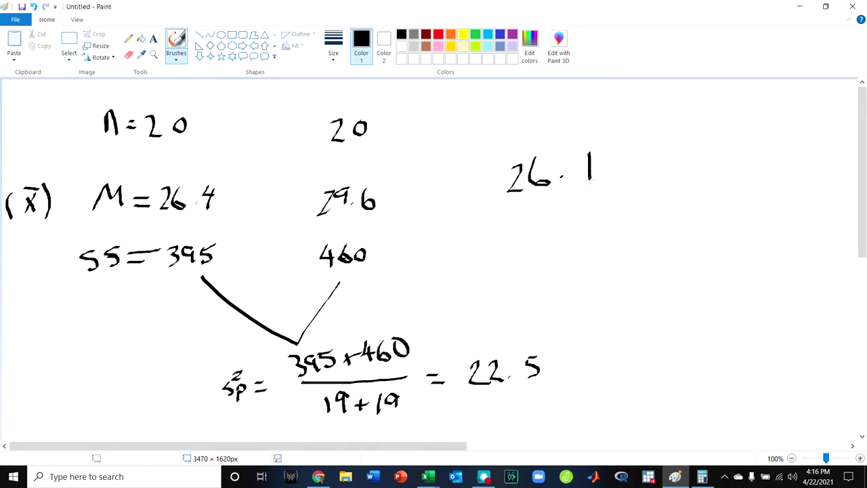
{"action": "mouse_move", "coordinate": [582, 150]}
{"action": "left_mouse_down"}
{"action": "mouse_move", "coordinate": [596, 166]}
{"action": "mouse_move", "coordinate": [625, 161]}
{"action": "mouse_move", "coordinate": [636, 179]}
{"action": "mouse_move", "coordinate": [659, 178]}
{"action": "left_mouse_up"}
{"action": "mouse_move", "coordinate": [672, 147]}
{"action": "left_mouse_down"}
{"action": "mouse_move", "coordinate": [658, 156]}
{"action": "mouse_move", "coordinate": [674, 173]}
{"action": "mouse_move", "coordinate": [713, 179]}
{"action": "mouse_move", "coordinate": [724, 170]}
{"action": "mouse_move", "coordinate": [707, 166]}
{"action": "left_mouse_up"}
{"action": "left_click", "coordinate": [692, 175]}
Add parentheses, a fraction bar and the denominator √(22.5/20 + 22.5/20)
{"action": "left_click_drag", "start_coordinate": [495, 147], "coordinate": [478, 201]}
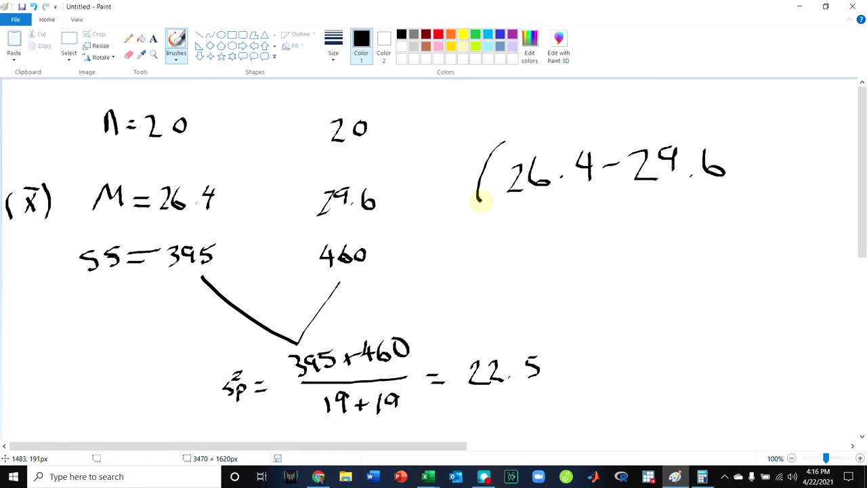
{"action": "left_click_drag", "start_coordinate": [701, 129], "coordinate": [742, 181]}
{"action": "left_click_drag", "start_coordinate": [487, 214], "coordinate": [725, 197]}
{"action": "mouse_move", "coordinate": [501, 260]}
{"action": "left_mouse_down"}
{"action": "mouse_move", "coordinate": [526, 272]}
{"action": "mouse_move", "coordinate": [605, 210]}
{"action": "mouse_move", "coordinate": [712, 201]}
{"action": "left_mouse_up"}
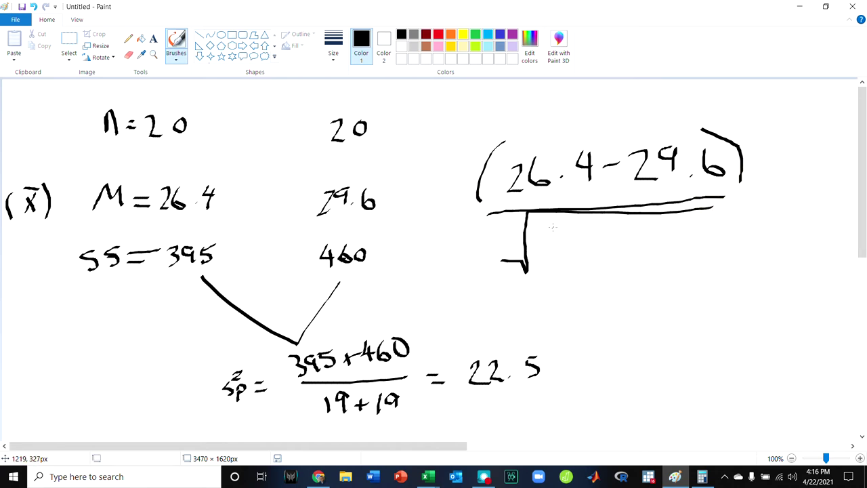
{"action": "mouse_move", "coordinate": [553, 227]}
{"action": "left_mouse_down"}
{"action": "mouse_move", "coordinate": [553, 238]}
{"action": "mouse_move", "coordinate": [591, 238]}
{"action": "mouse_move", "coordinate": [602, 223]}
{"action": "mouse_move", "coordinate": [581, 270]}
{"action": "left_mouse_up"}
{"action": "left_click", "coordinate": [581, 236]}
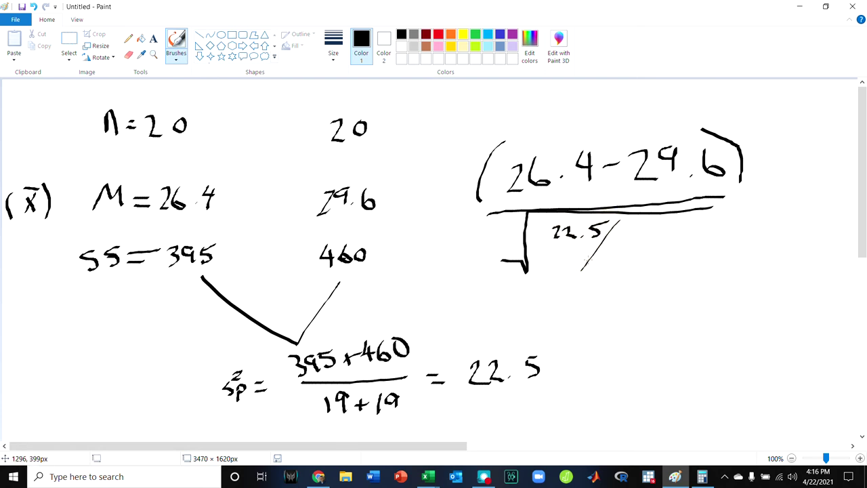
{"action": "mouse_move", "coordinate": [595, 260]}
{"action": "left_mouse_down"}
{"action": "mouse_move", "coordinate": [605, 267]}
{"action": "mouse_move", "coordinate": [655, 232]}
{"action": "mouse_move", "coordinate": [690, 222]}
{"action": "mouse_move", "coordinate": [671, 271]}
{"action": "mouse_move", "coordinate": [695, 269]}
{"action": "mouse_move", "coordinate": [699, 261]}
{"action": "left_mouse_up"}
{"action": "left_click", "coordinate": [675, 232]}
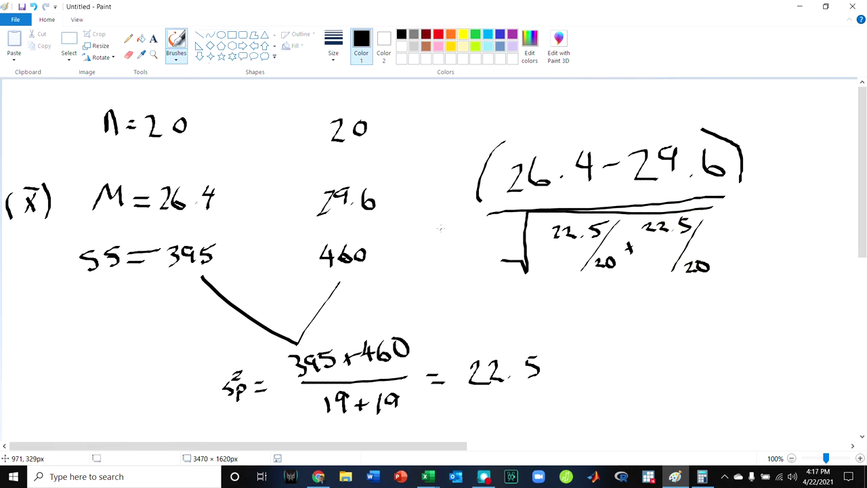
Write 't =' in front of the fraction, then bring up the open Excel windows
{"action": "mouse_move", "coordinate": [442, 216]}
{"action": "left_mouse_down"}
{"action": "mouse_move", "coordinate": [466, 216]}
{"action": "mouse_move", "coordinate": [461, 227]}
{"action": "mouse_move", "coordinate": [471, 227]}
{"action": "left_mouse_up"}
{"action": "mouse_move", "coordinate": [405, 209]}
{"action": "left_mouse_down"}
{"action": "mouse_move", "coordinate": [407, 236]}
{"action": "mouse_move", "coordinate": [416, 231]}
{"action": "mouse_move", "coordinate": [396, 221]}
{"action": "left_mouse_up"}
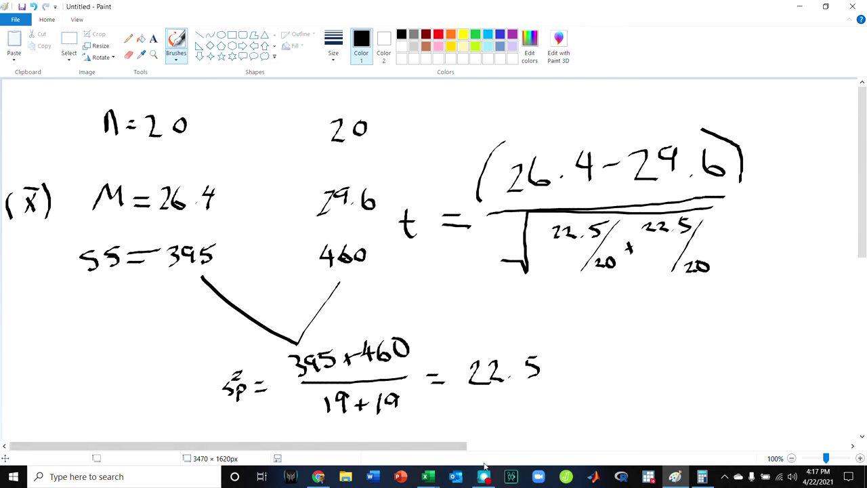
{"action": "left_click", "coordinate": [432, 477]}
In the t-test help calculator, enter SS1 395, n1 20, SS2 460 and n2 20 from G3
{"action": "left_click", "coordinate": [490, 409]}
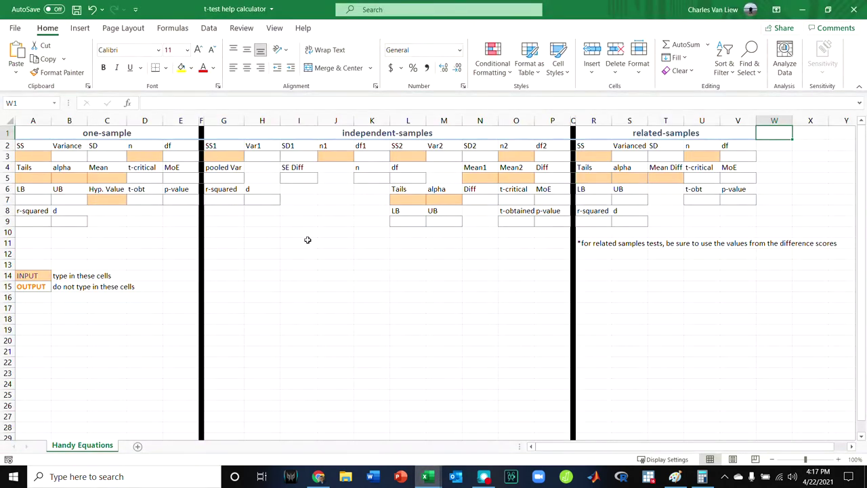
{"action": "left_click", "coordinate": [220, 157]}
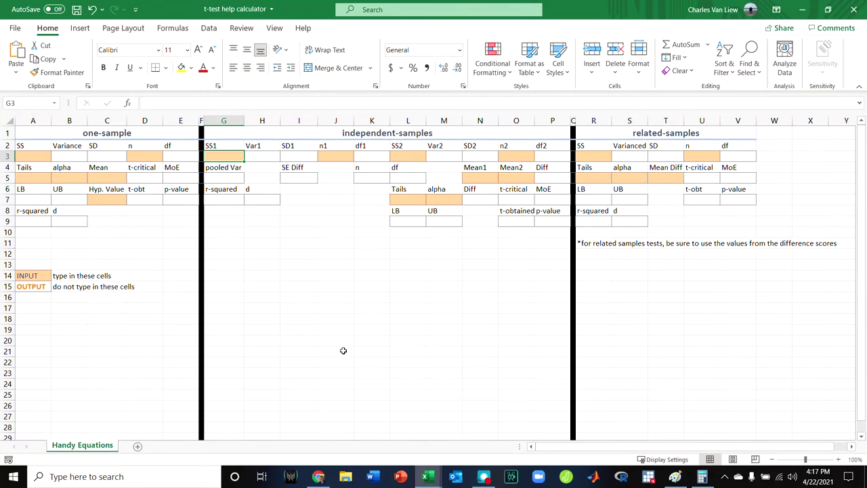
{"action": "type", "text": "395"}
{"action": "key", "text": "Tab"}
{"action": "key", "text": "Tab"}
{"action": "key", "text": "Tab"}
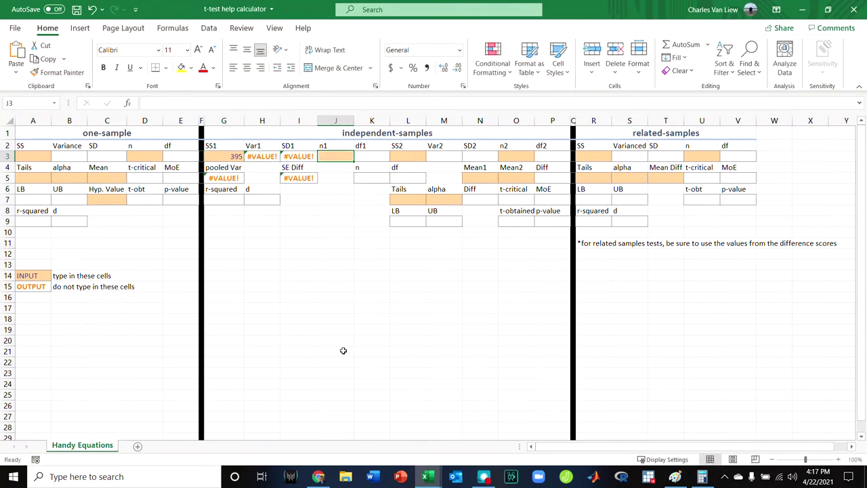
{"action": "type", "text": "20"}
{"action": "key", "text": "Tab"}
{"action": "key", "text": "Tab"}
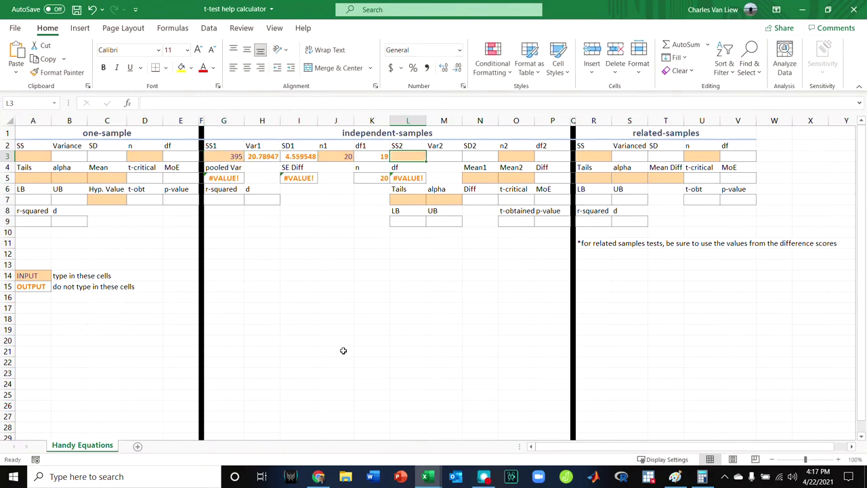
{"action": "type", "text": "460"}
{"action": "key", "text": "Tab"}
{"action": "key", "text": "Tab"}
{"action": "key", "text": "Tab"}
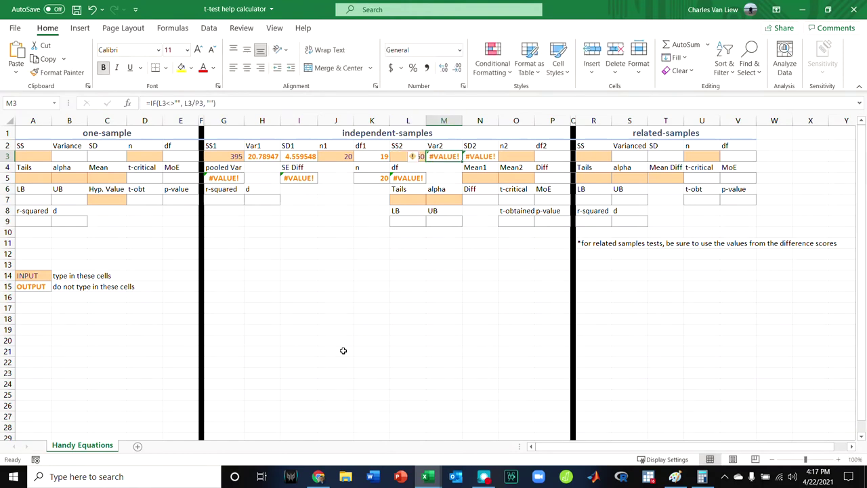
{"action": "type", "text": "20"}
{"action": "key", "text": "Tab"}
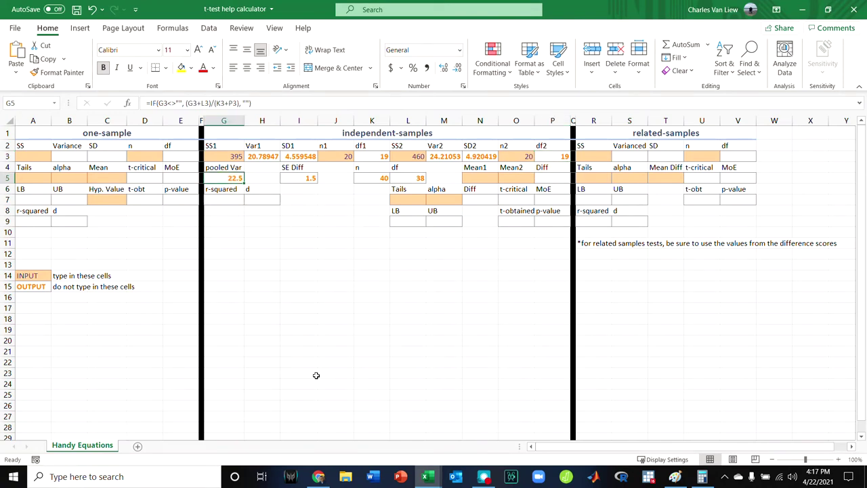
Enter Mean1 26.4 and Mean2 29.6 from N5, check the Diff result, and return to Paint
{"action": "left_click", "coordinate": [484, 175]}
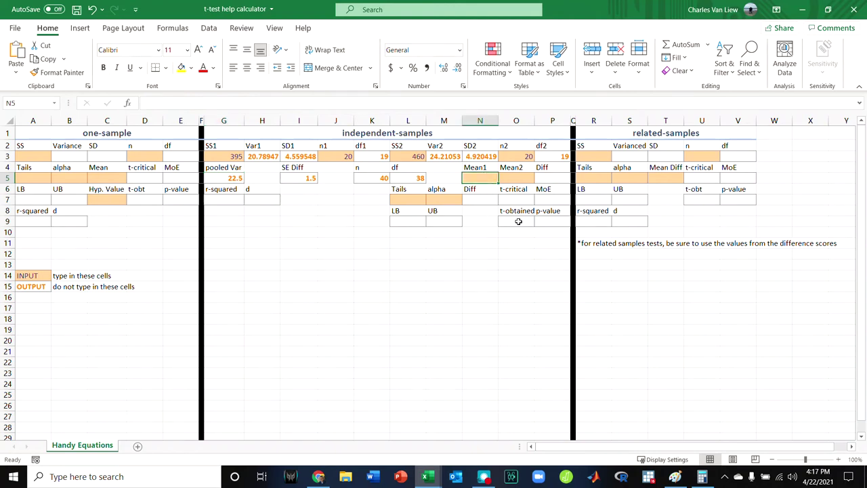
{"action": "type", "text": "26.4"}
{"action": "key", "text": "Tab"}
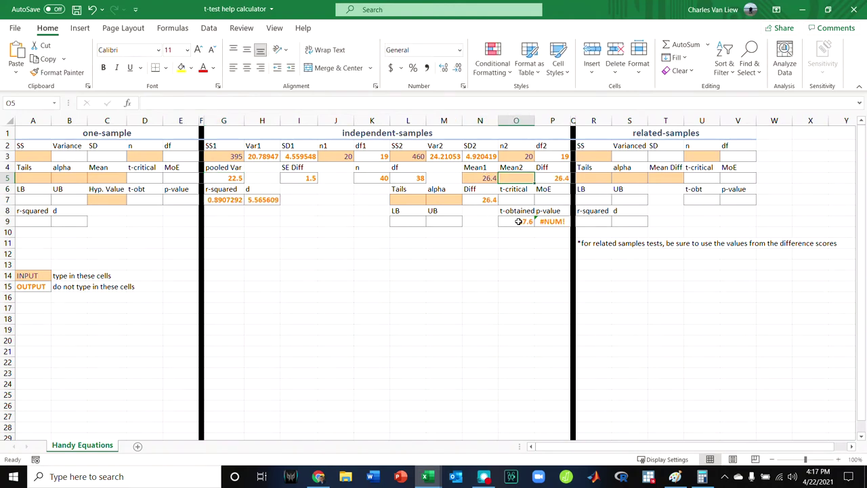
{"action": "type", "text": "29."}
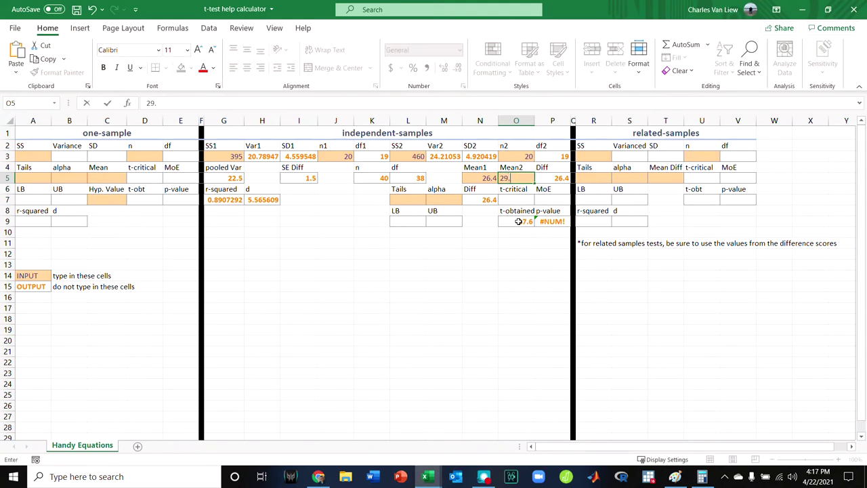
{"action": "type", "text": "6"}
{"action": "key", "text": "Return"}
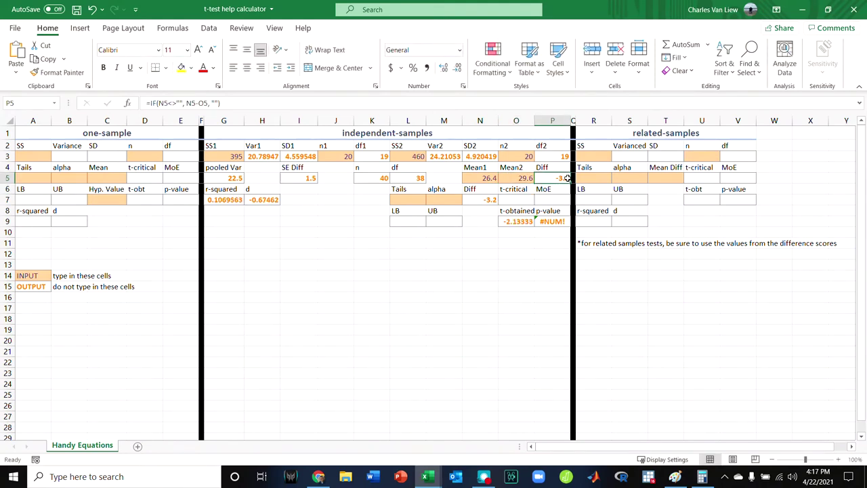
{"action": "left_click", "coordinate": [567, 178]}
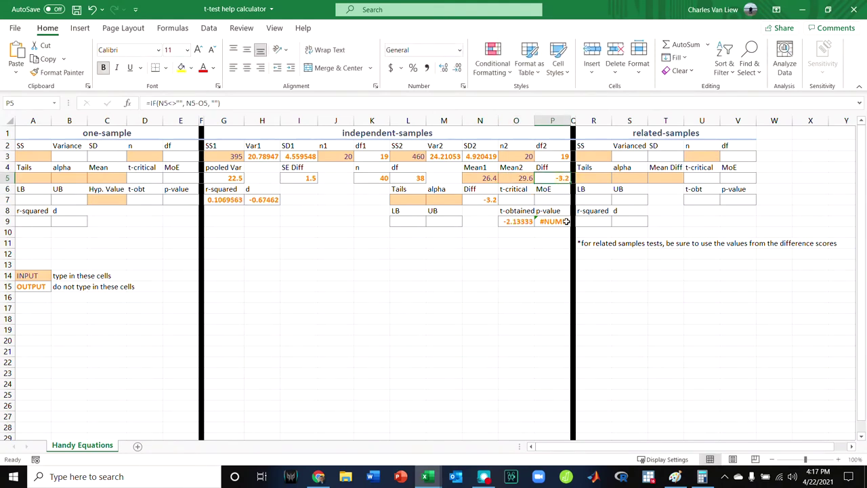
{"action": "left_click", "coordinate": [675, 476]}
Write '= -3.2' after the t fraction, briefly checking the Excel calculator
{"action": "left_click_drag", "start_coordinate": [748, 201], "coordinate": [767, 208]}
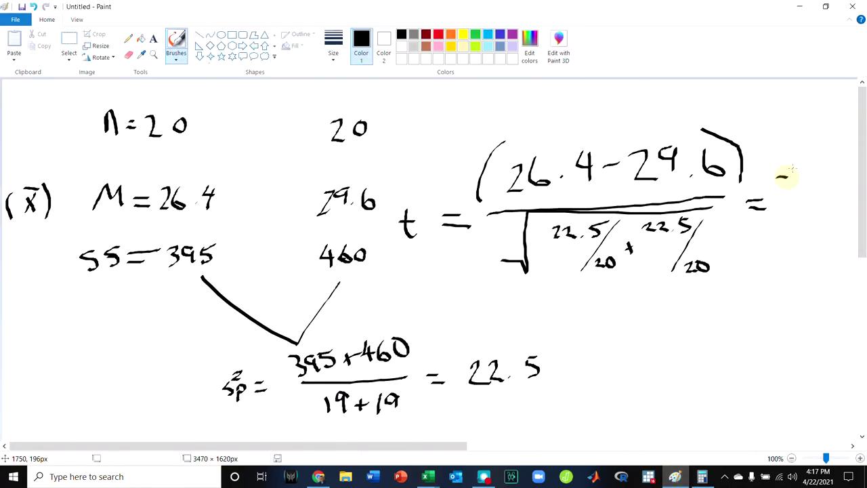
{"action": "left_click_drag", "start_coordinate": [777, 177], "coordinate": [788, 177]}
{"action": "mouse_move", "coordinate": [795, 167]}
{"action": "left_mouse_down"}
{"action": "mouse_move", "coordinate": [801, 184]}
{"action": "mouse_move", "coordinate": [826, 171]}
{"action": "mouse_move", "coordinate": [822, 184]}
{"action": "mouse_move", "coordinate": [832, 190]}
{"action": "left_mouse_up"}
{"action": "left_click", "coordinate": [812, 180]}
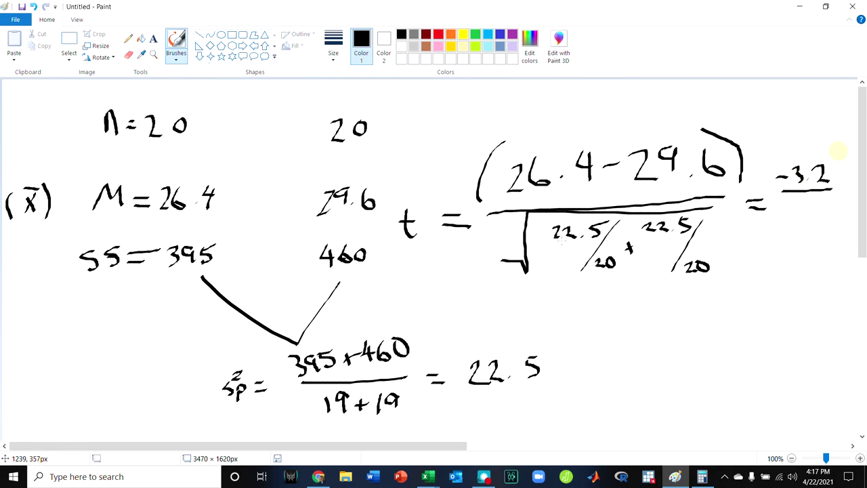
{"action": "mouse_move", "coordinate": [427, 476]}
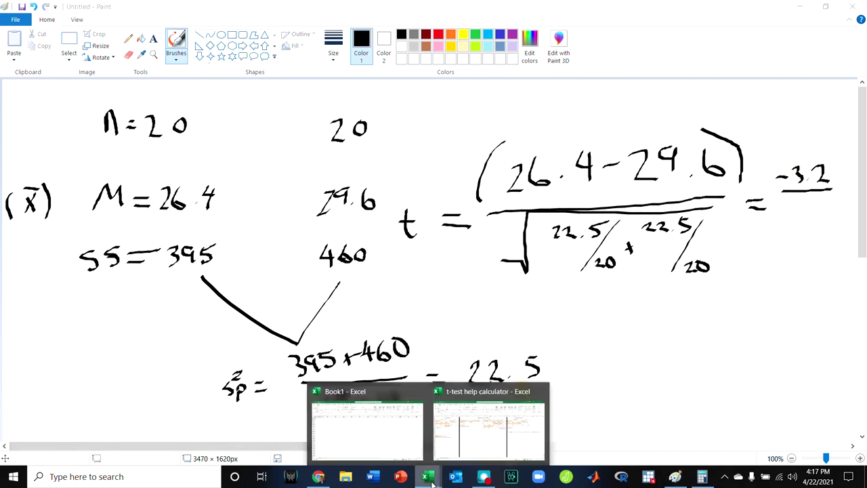
{"action": "left_click", "coordinate": [481, 434]}
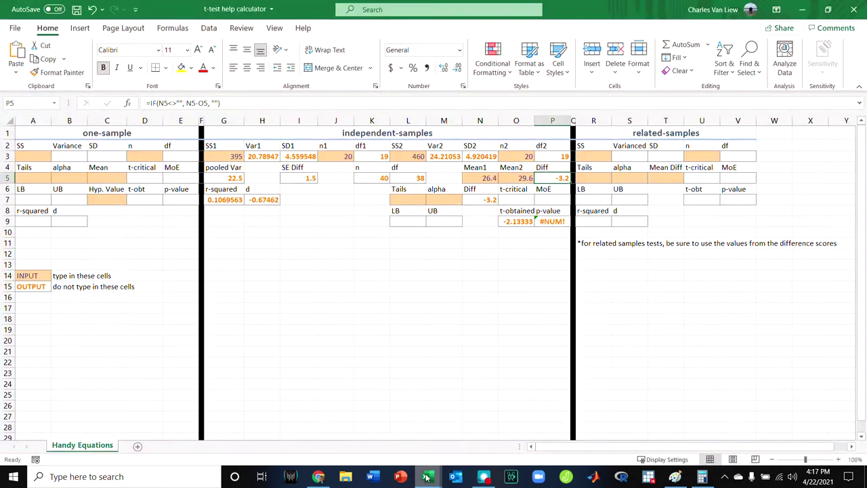
{"action": "mouse_move", "coordinate": [427, 478]}
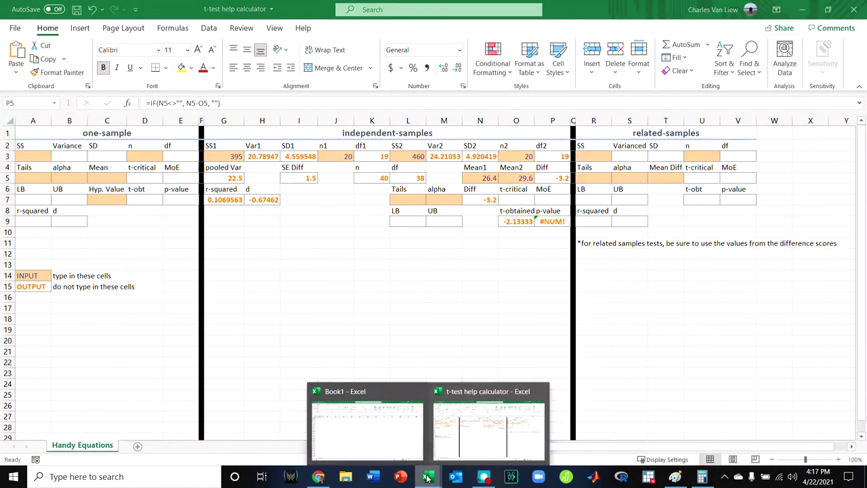
{"action": "left_click", "coordinate": [675, 476]}
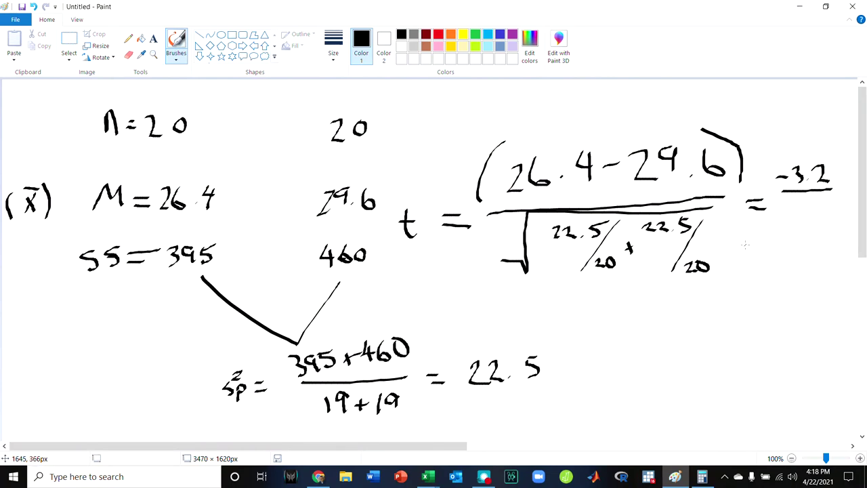
Write 1.5 under -3.2, circle the result, and switch back to the t-test calculator
{"action": "mouse_move", "coordinate": [799, 212]}
{"action": "left_mouse_down"}
{"action": "mouse_move", "coordinate": [799, 229]}
{"action": "mouse_move", "coordinate": [816, 227]}
{"action": "left_mouse_up"}
{"action": "left_click", "coordinate": [809, 226]}
{"action": "mouse_move", "coordinate": [778, 161]}
{"action": "left_mouse_down"}
{"action": "mouse_move", "coordinate": [787, 149]}
{"action": "mouse_move", "coordinate": [852, 189]}
{"action": "mouse_move", "coordinate": [787, 238]}
{"action": "mouse_move", "coordinate": [768, 152]}
{"action": "left_mouse_up"}
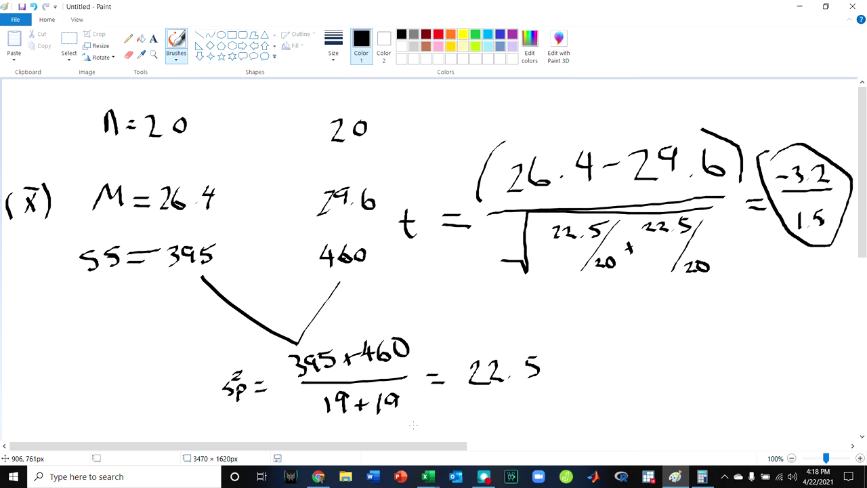
{"action": "left_click", "coordinate": [428, 476]}
{"action": "left_click", "coordinate": [473, 448]}
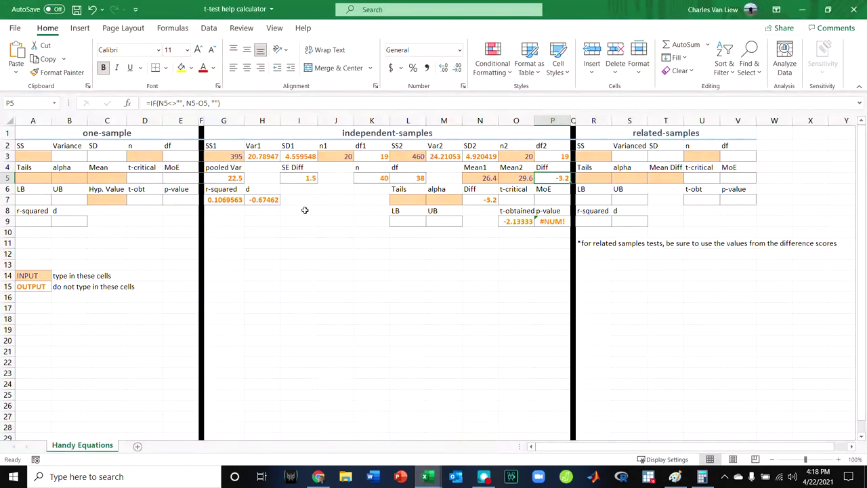
Enter Tails 2 in L7 and alpha 0.05, then review the t-obtained and p-value results
{"action": "left_click", "coordinate": [516, 221]}
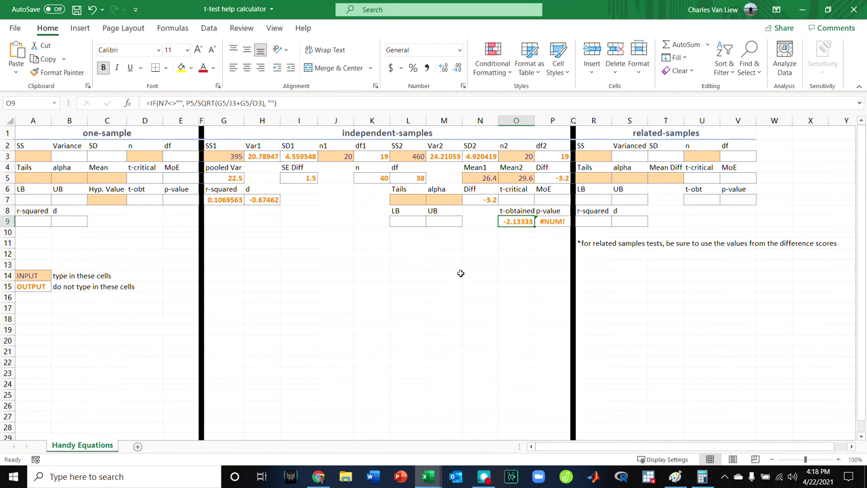
{"action": "left_click", "coordinate": [405, 198]}
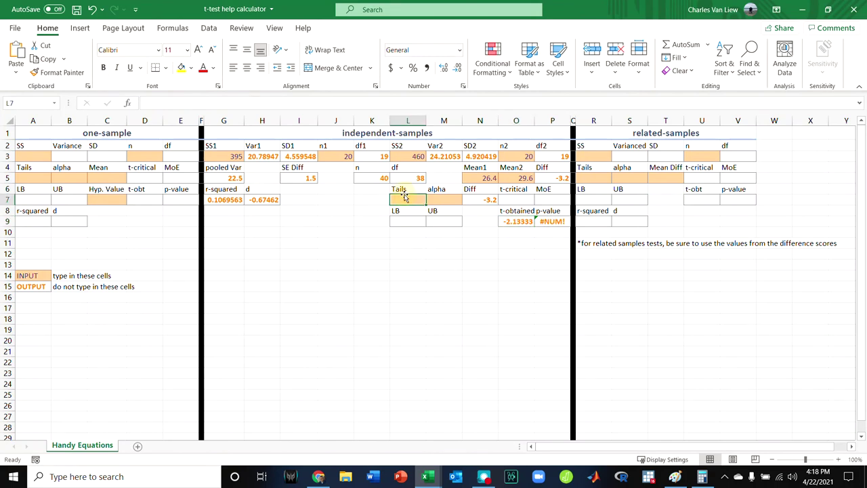
{"action": "type", "text": "2"}
{"action": "key", "text": "Tab"}
{"action": "type", "text": "0.05"}
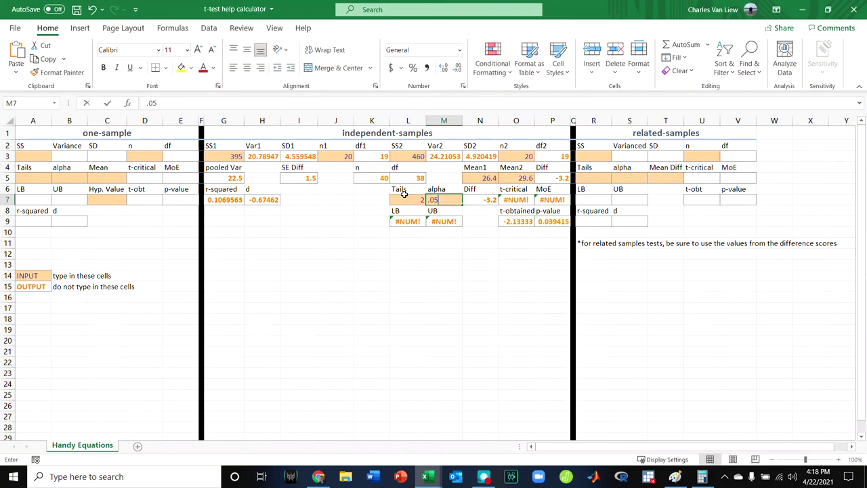
{"action": "key", "text": "Tab"}
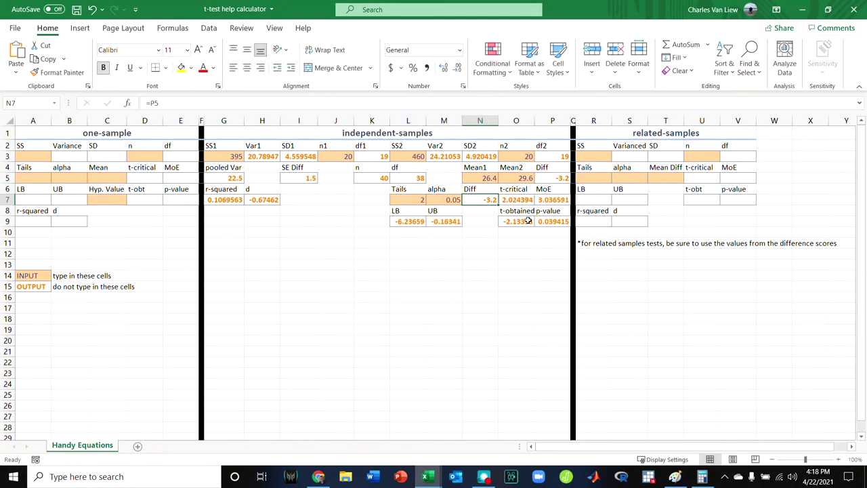
{"action": "left_click_drag", "start_coordinate": [526, 221], "coordinate": [546, 220]}
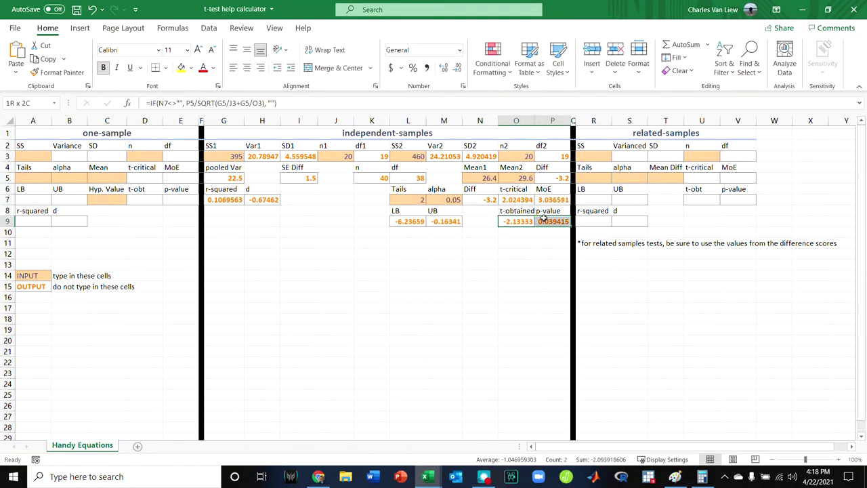
{"action": "left_click", "coordinate": [519, 313]}
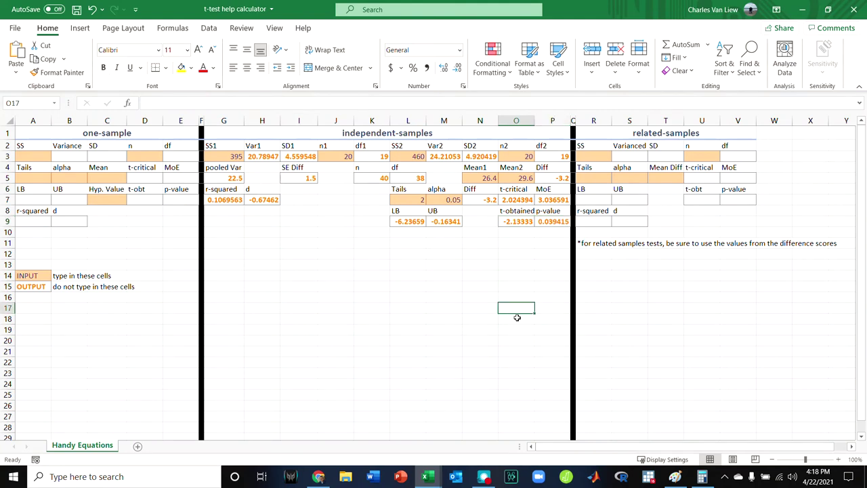
Select the completed G2:P9 calculator block to review it, then go back to Paint
{"action": "left_click_drag", "start_coordinate": [219, 146], "coordinate": [552, 221]}
{"action": "left_click", "coordinate": [675, 476]}
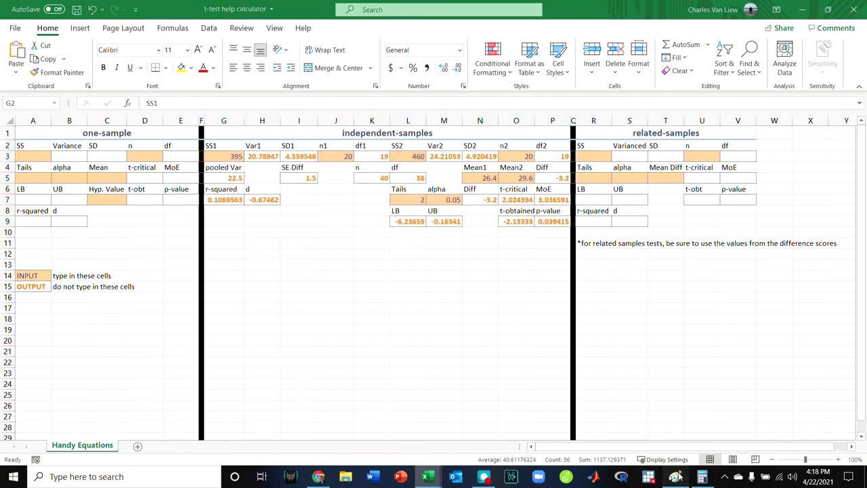